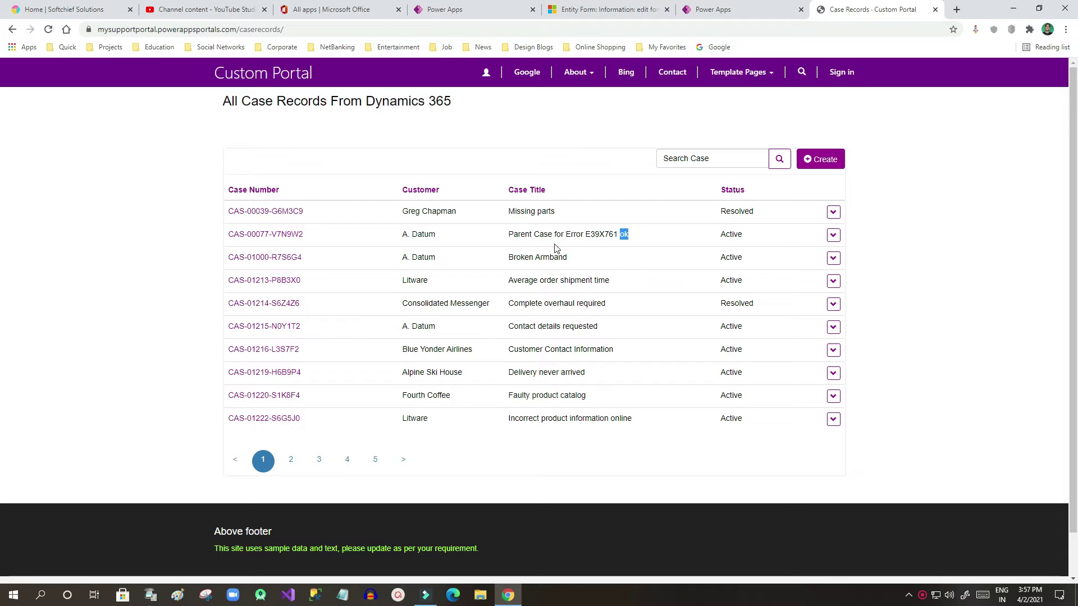
- Look over the portal case list rows and the first case's action menu
drag(504, 213, 667, 216)
click(705, 207)
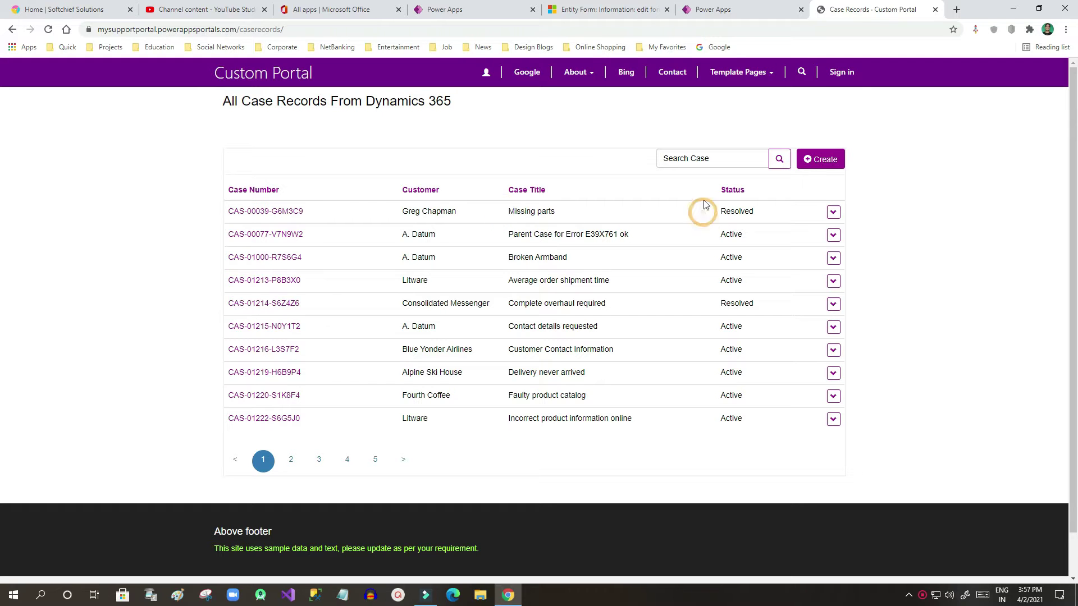
click(687, 156)
click(643, 161)
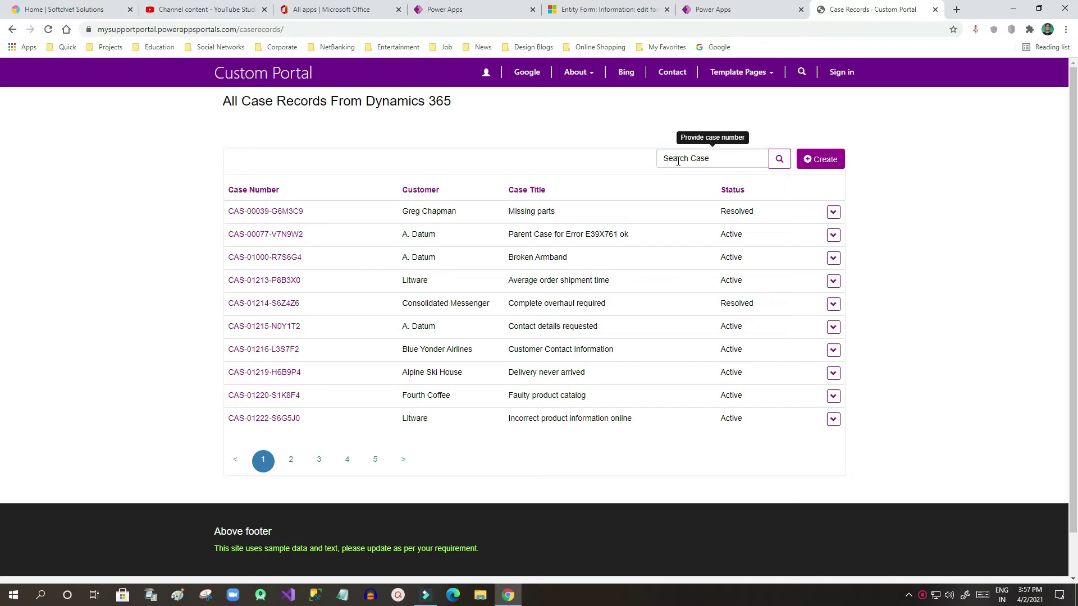
click(657, 181)
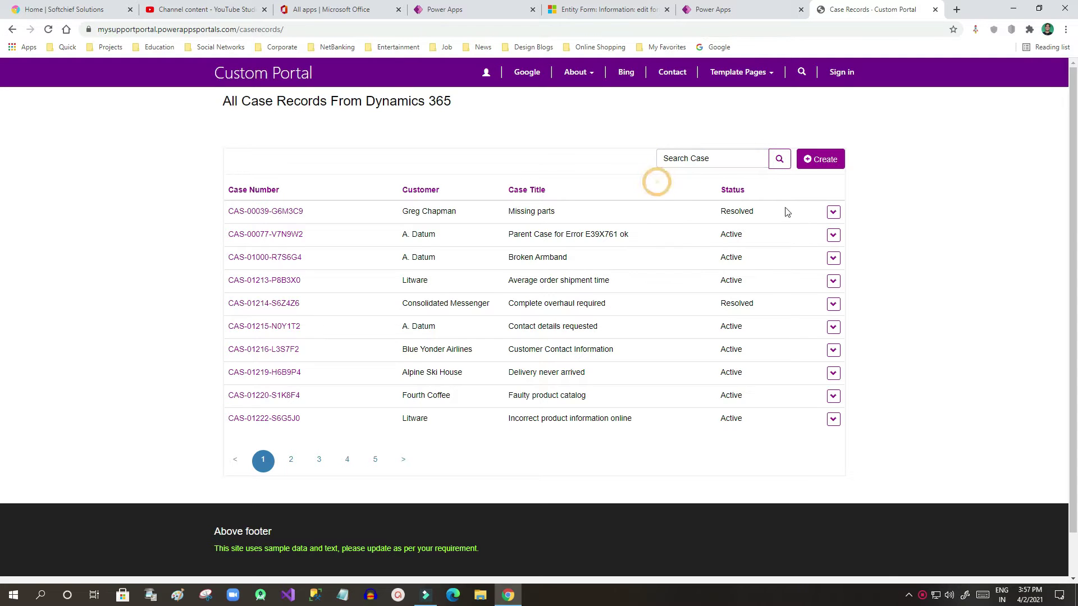
click(833, 212)
drag(407, 212, 413, 243)
click(752, 213)
click(416, 242)
- Select the Case Create Portal form among the Case table's forms, then return to the edit form portal record
click(567, 9)
click(527, 7)
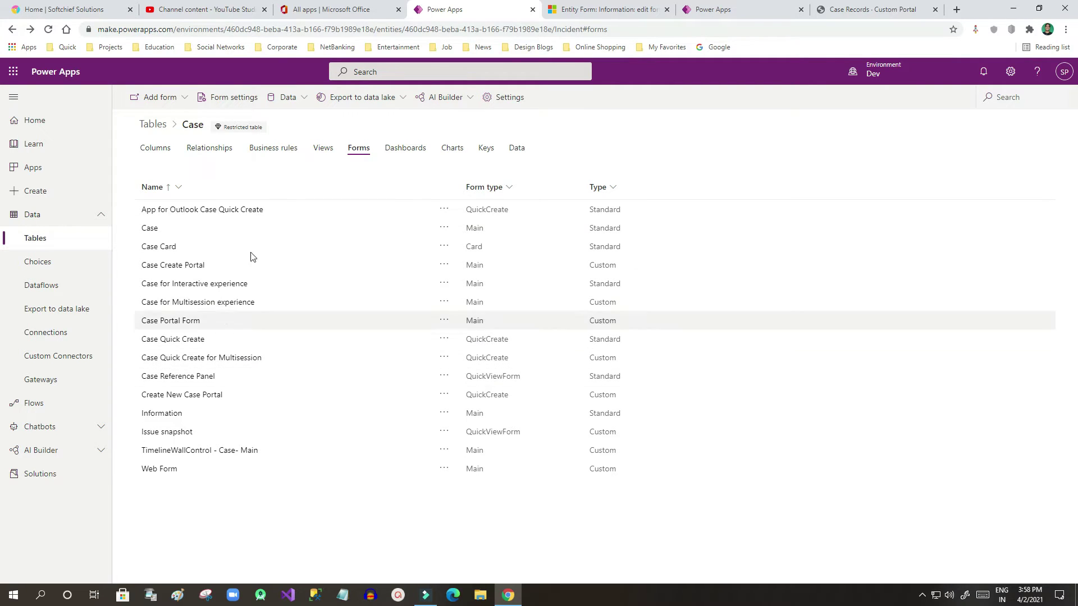
click(140, 270)
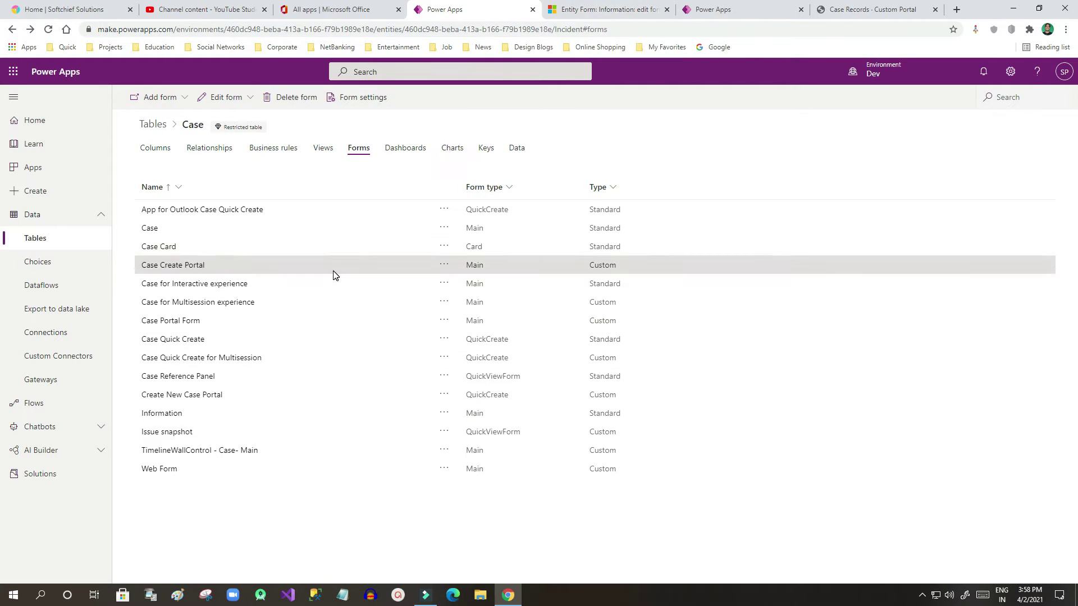
click(584, 10)
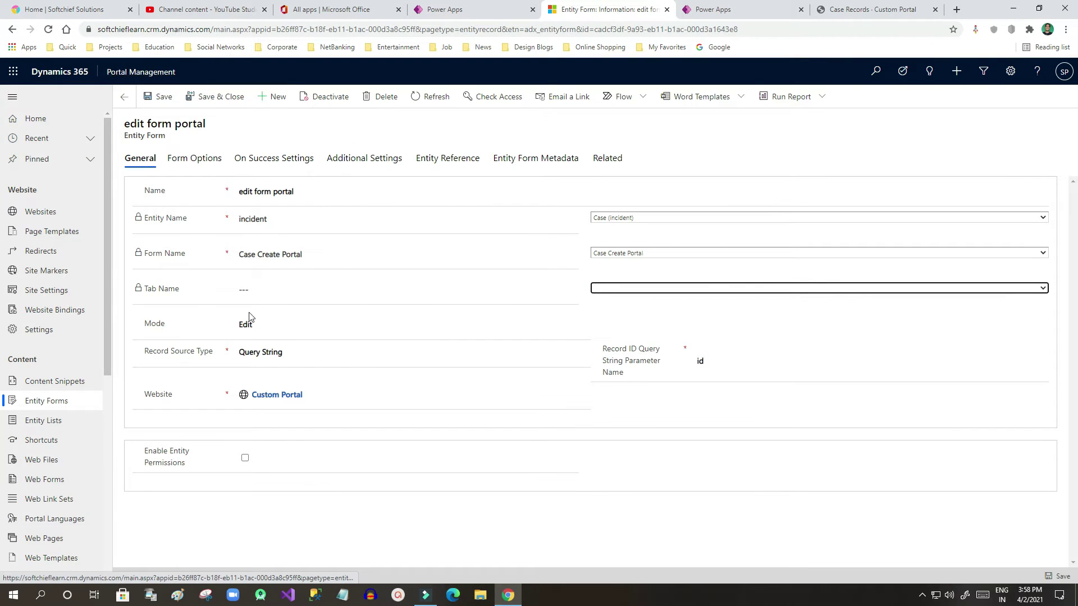
click(164, 195)
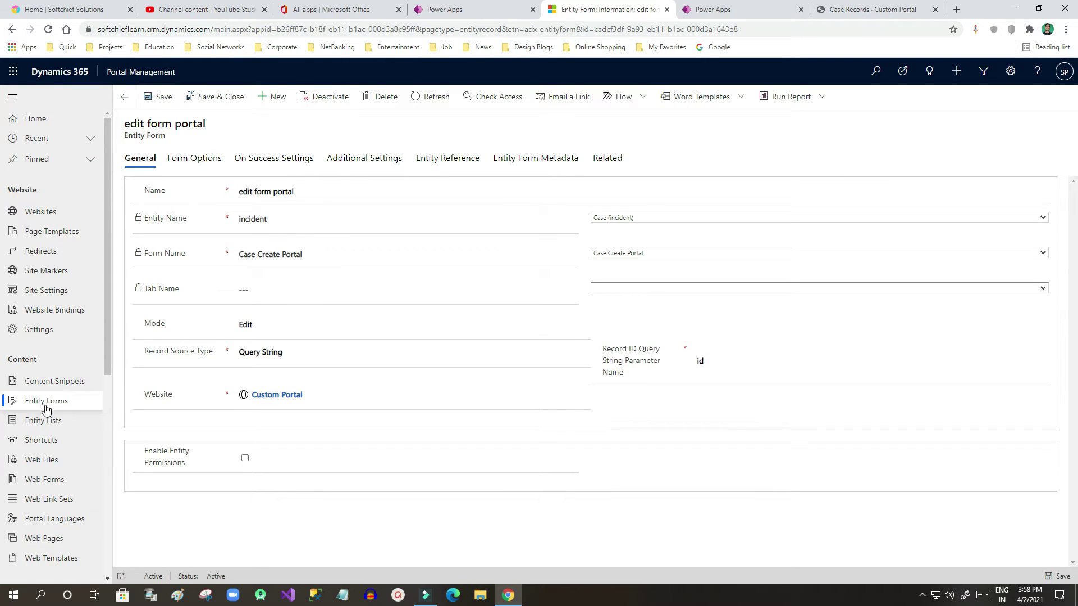
click(271, 191)
triple_click(285, 191)
click(297, 192)
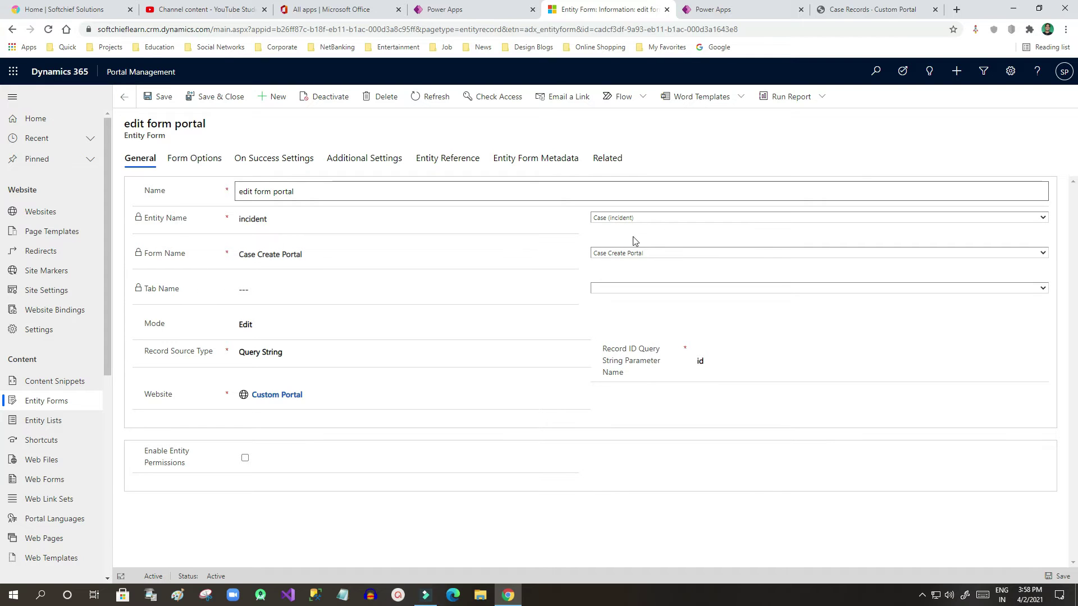
click(650, 253)
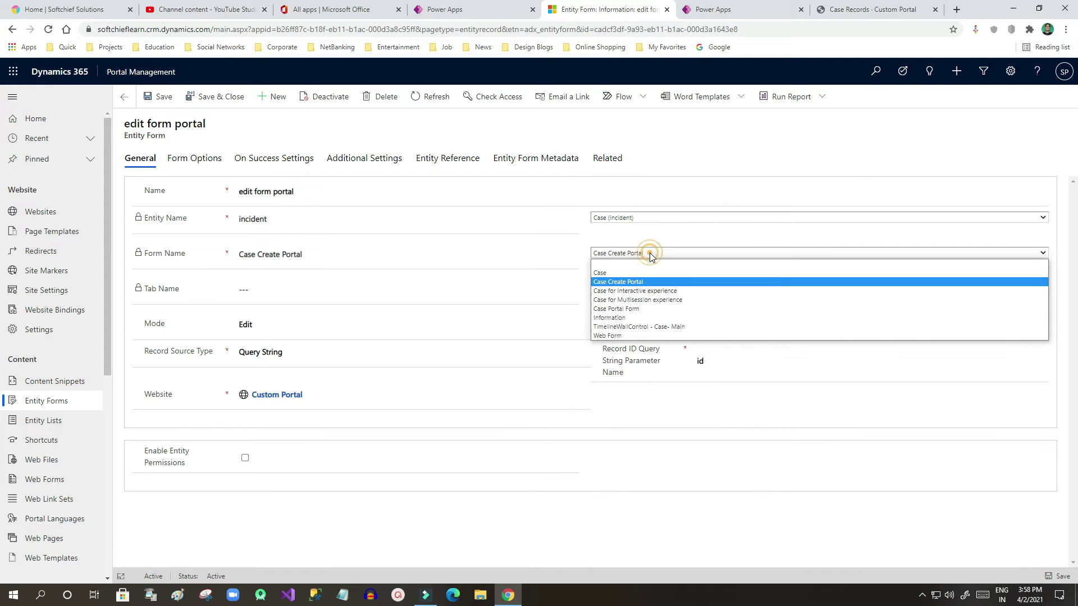
click(646, 282)
click(618, 269)
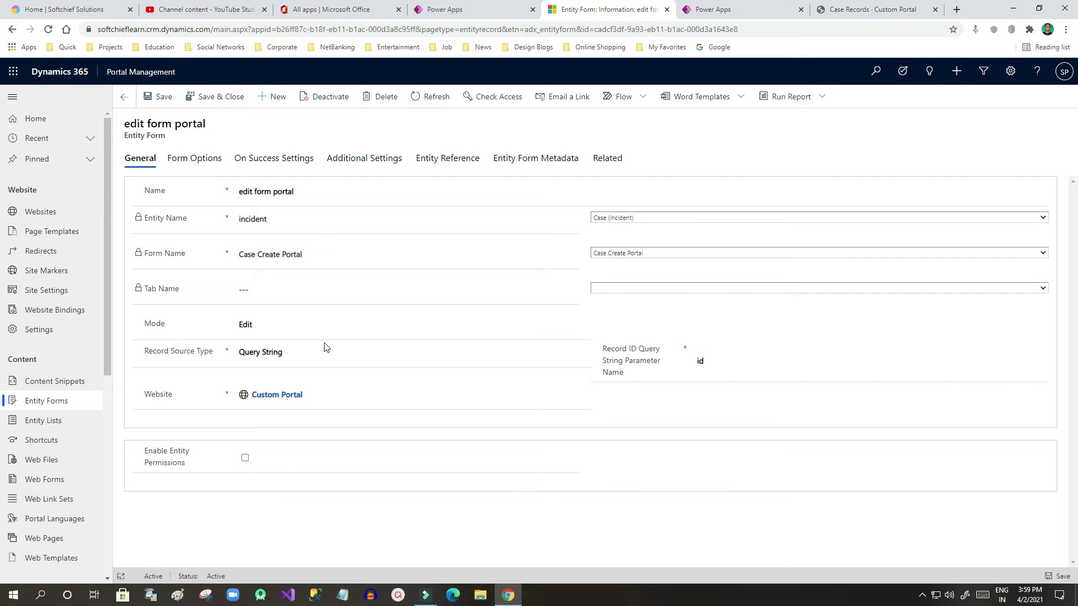
- Confirm the edit form portal entity form's Mode remains Edit
click(258, 328)
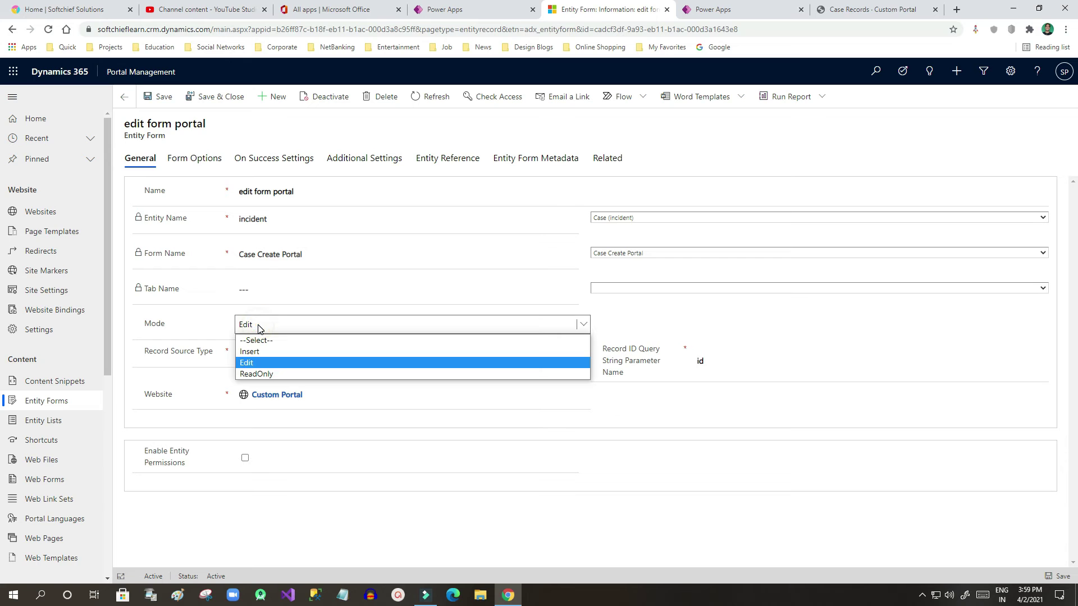
click(263, 362)
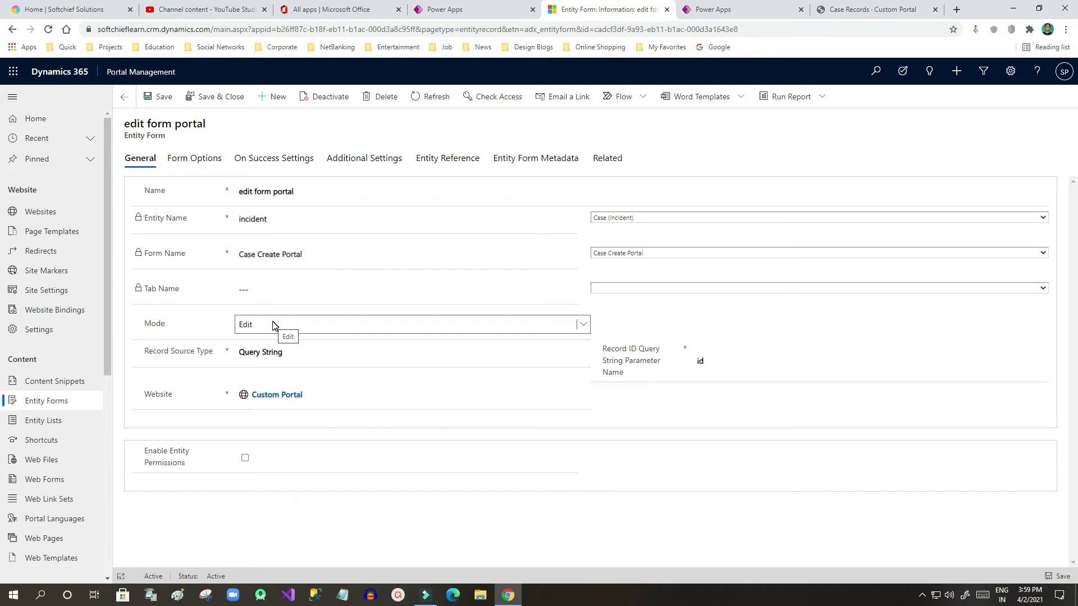
click(266, 329)
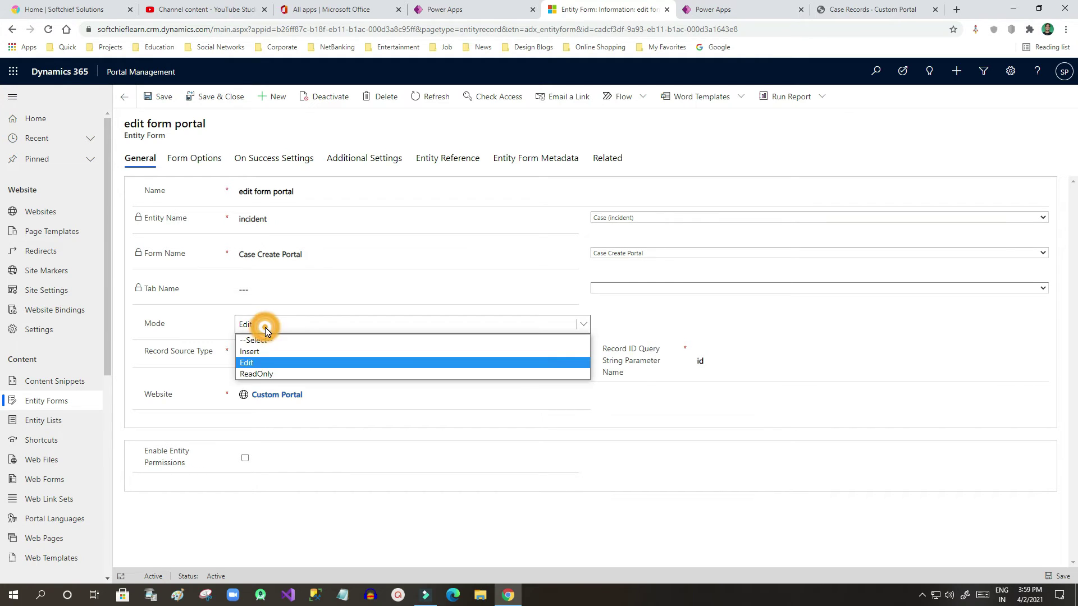
click(258, 362)
click(267, 328)
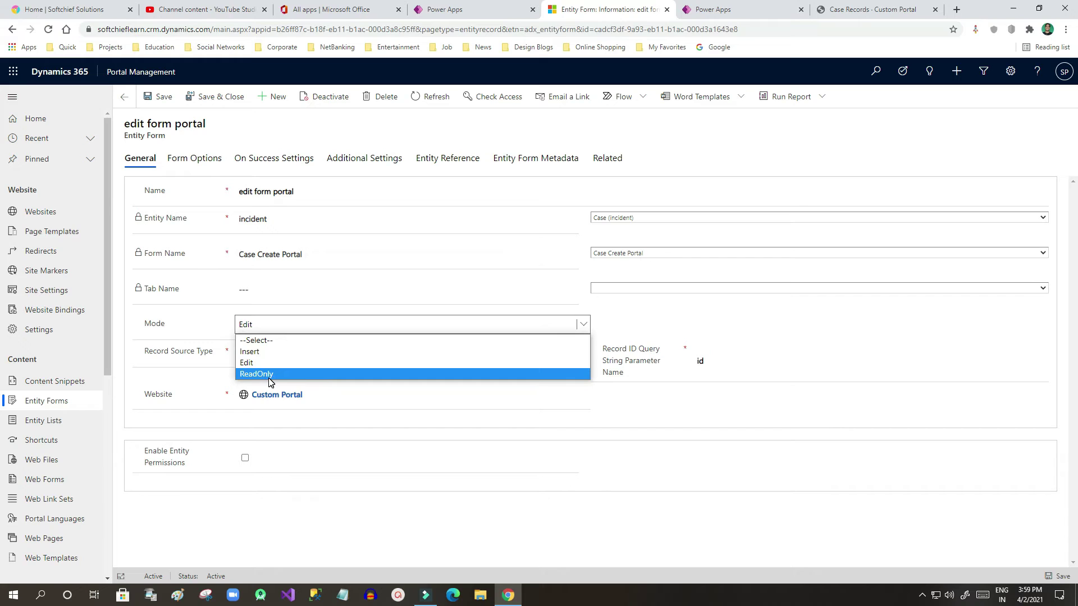
click(249, 363)
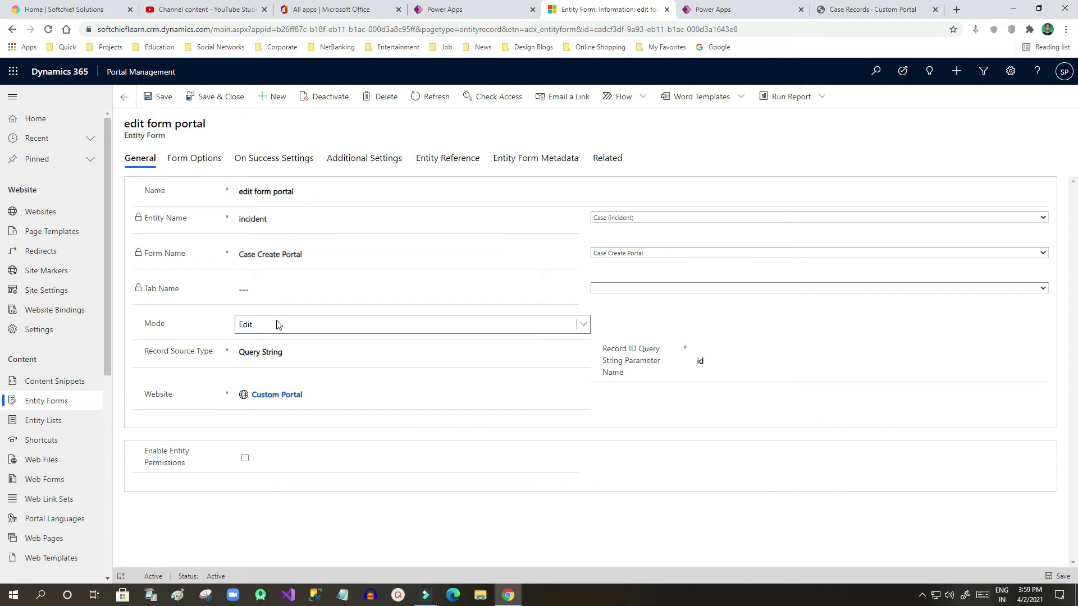
drag(152, 351, 208, 354)
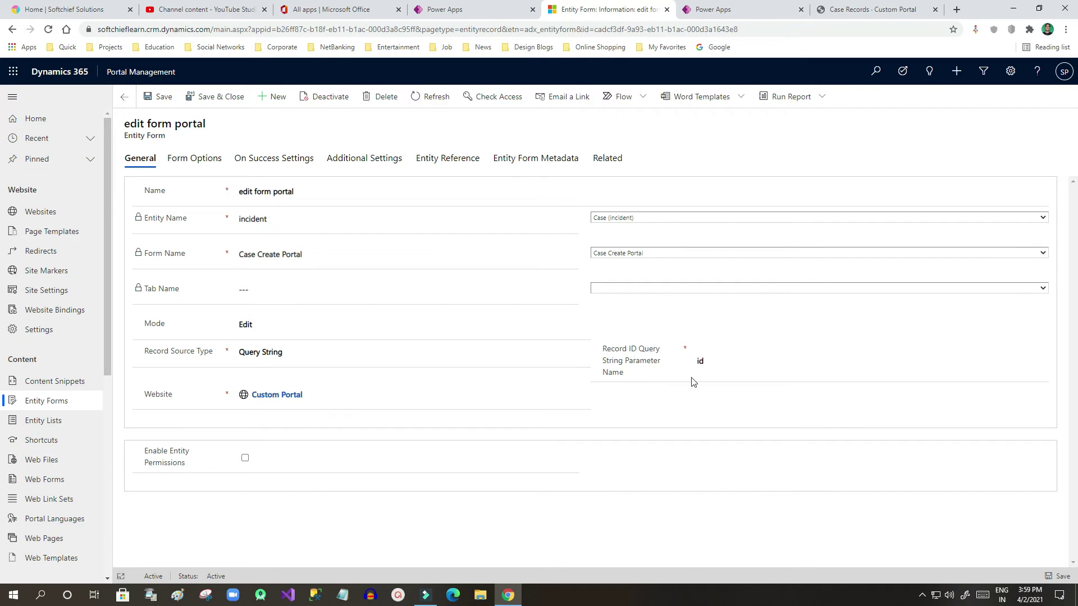
- Review the record ID parameter name 'id' and go back to the portal studio
click(709, 361)
double_click(706, 357)
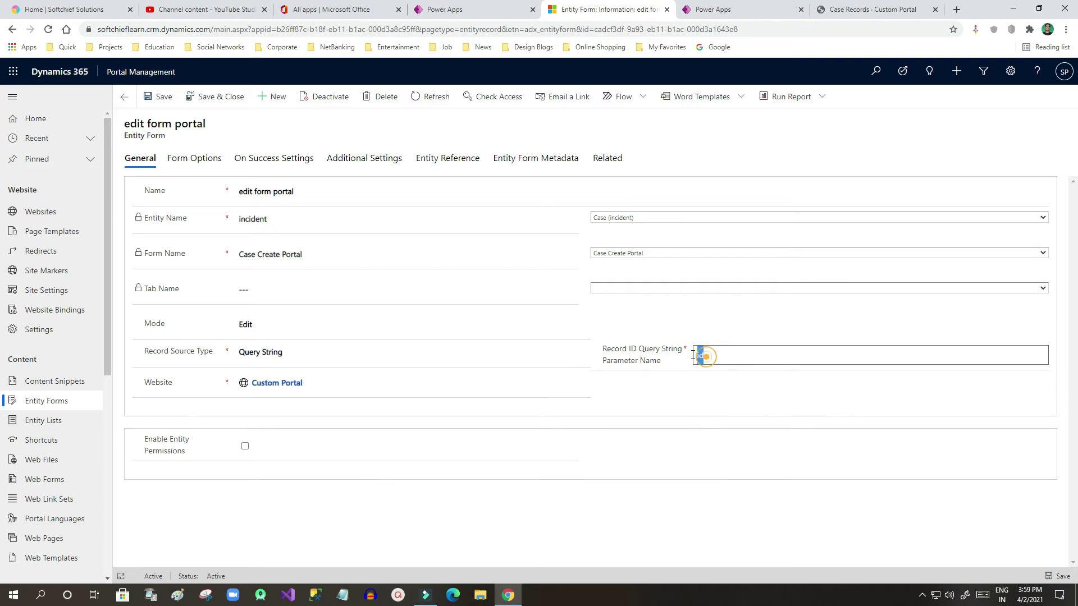
click(658, 359)
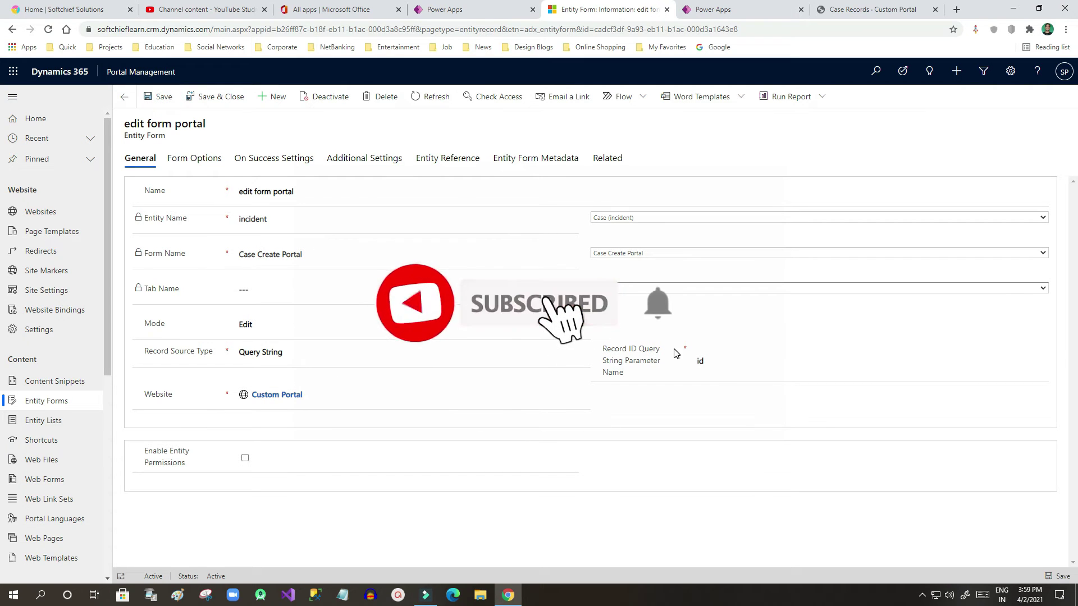
click(747, 13)
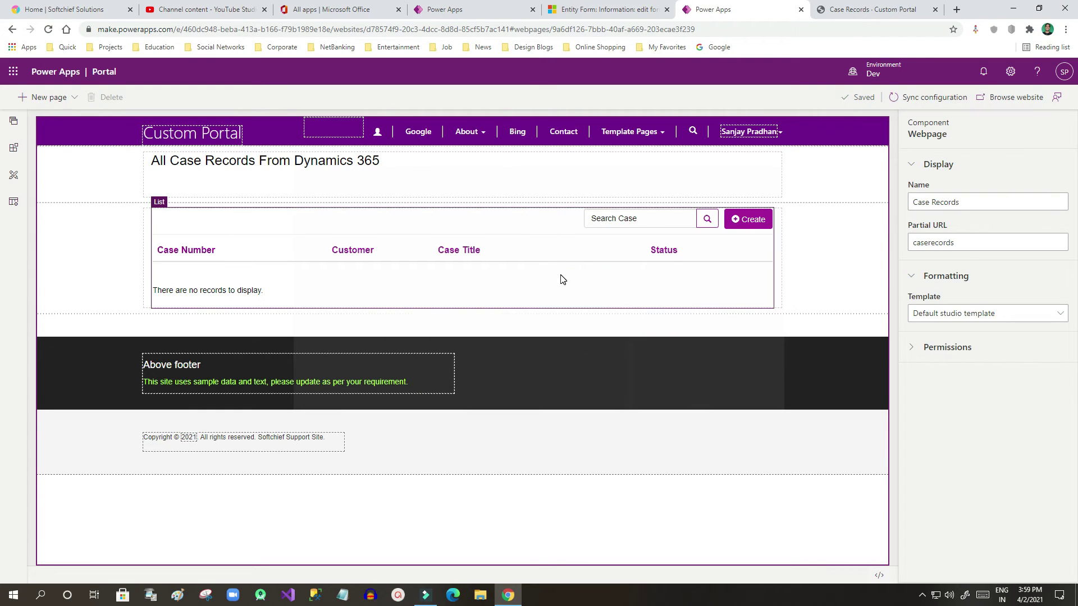
- Set the case list's Edit record target type to Form with the 'edit form portal' form
click(561, 275)
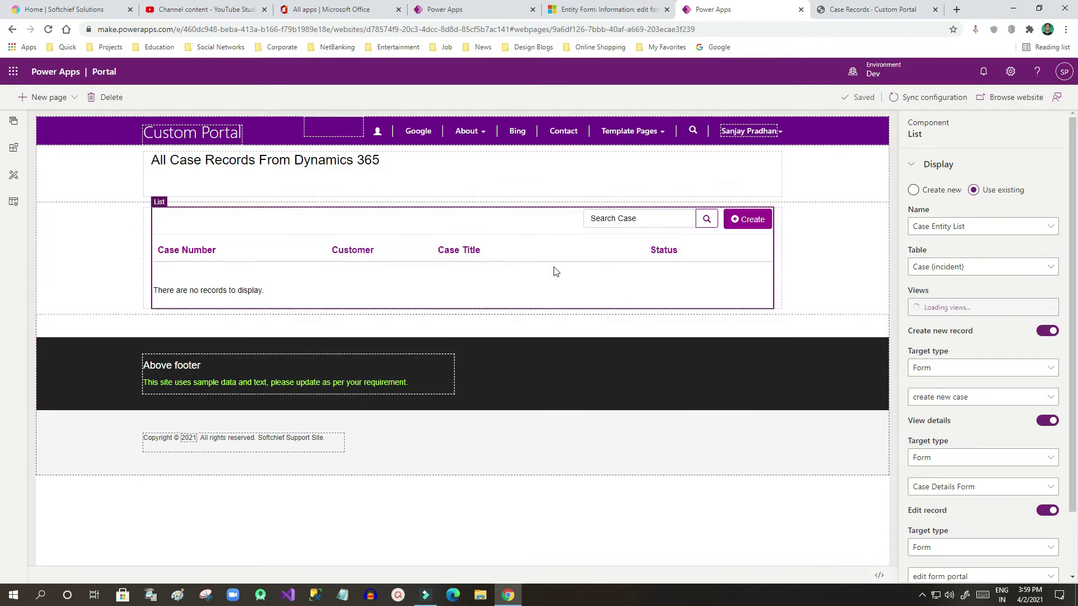
scroll(965, 364, down, 3)
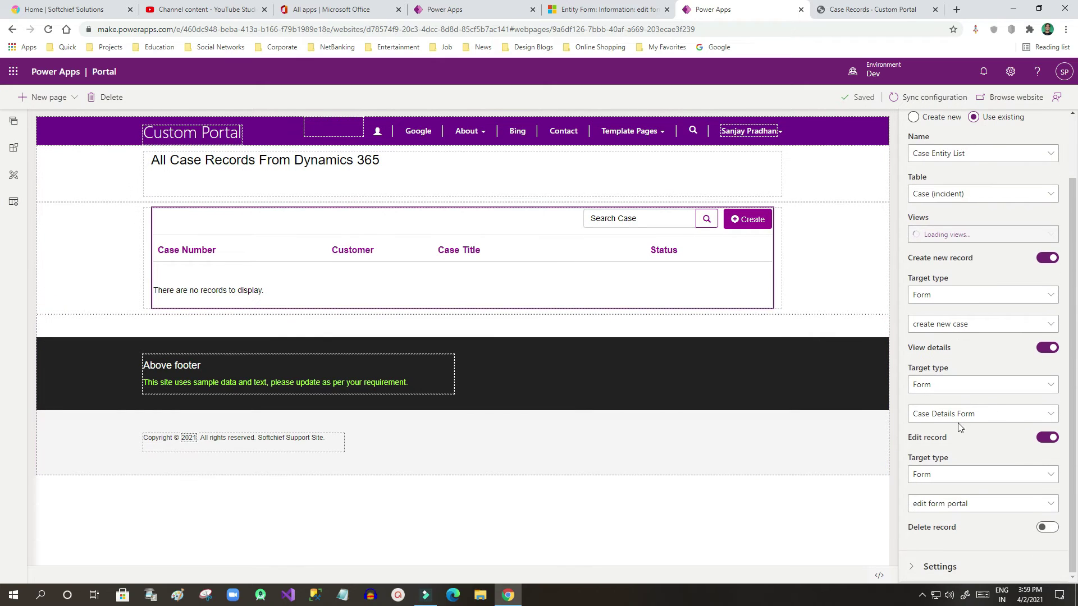
drag(909, 439, 926, 439)
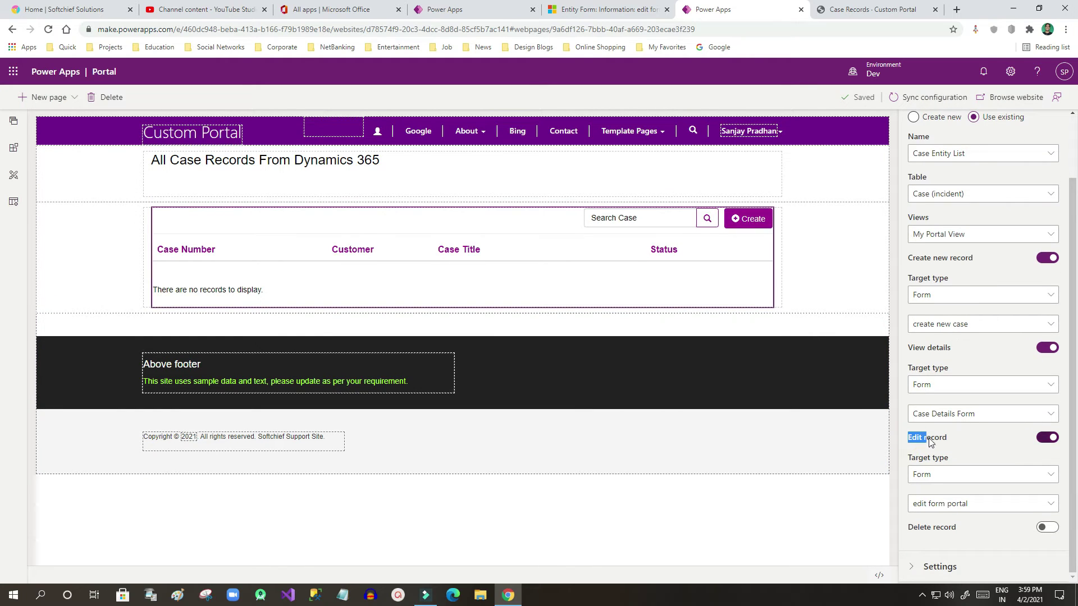
click(931, 475)
click(927, 494)
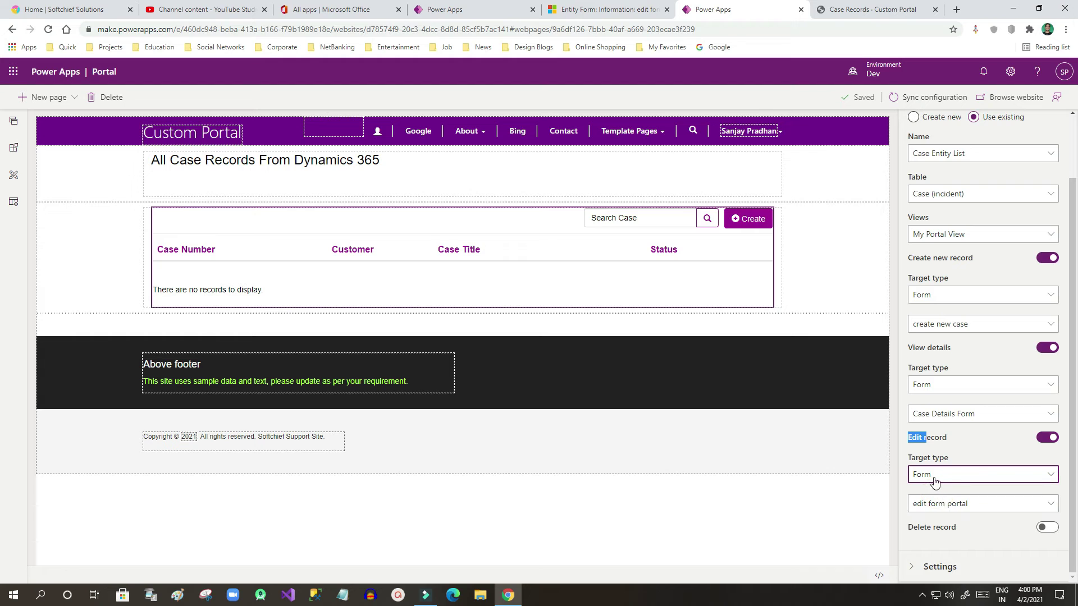
click(933, 477)
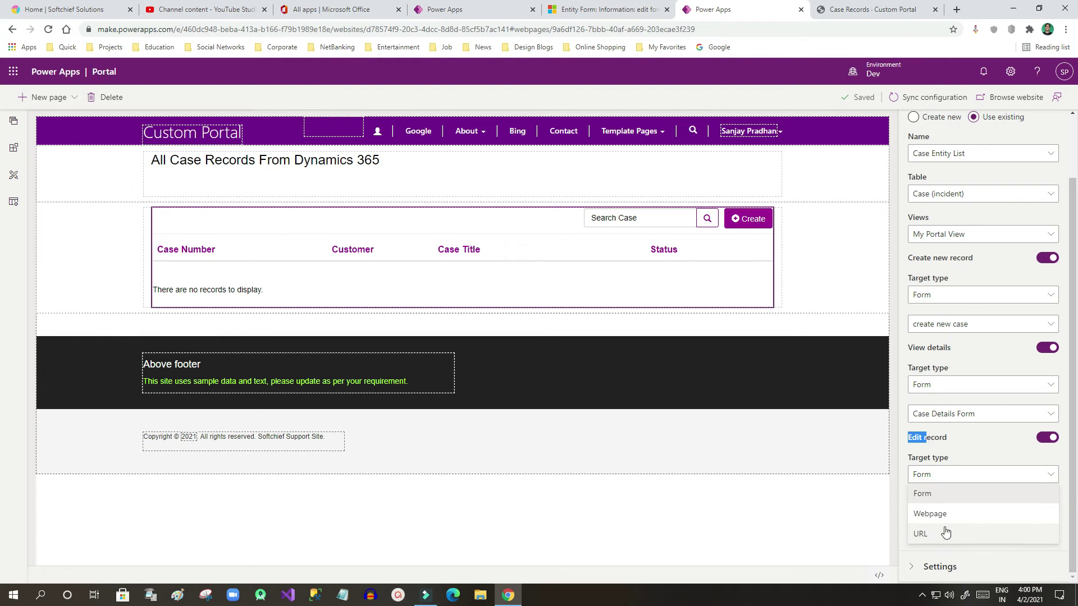
click(932, 493)
click(939, 505)
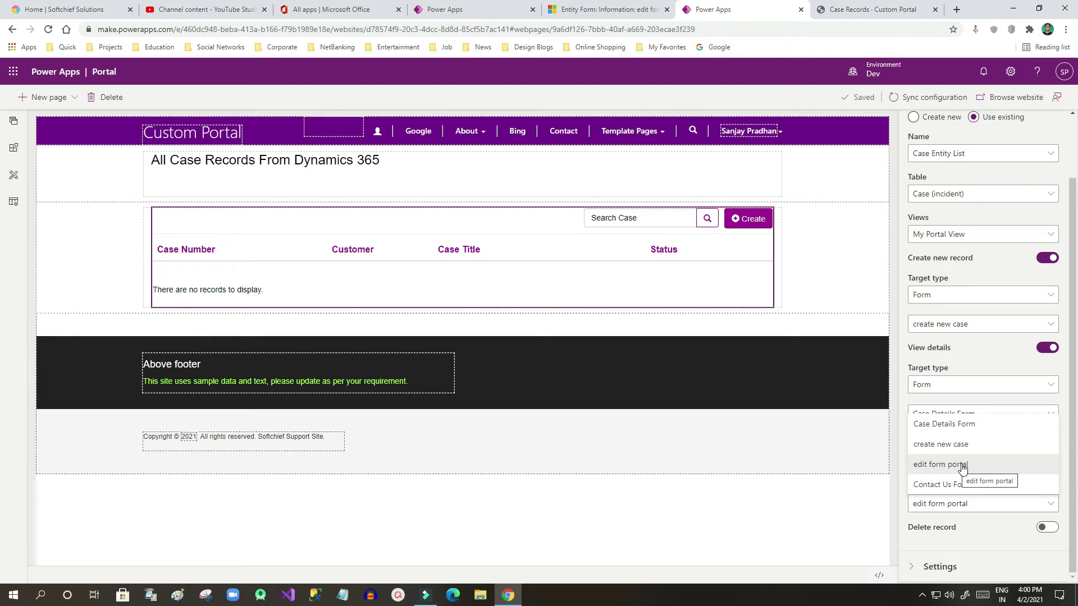
click(962, 466)
- Check the edit form portal entity form's name, then return to the portal studio
click(595, 9)
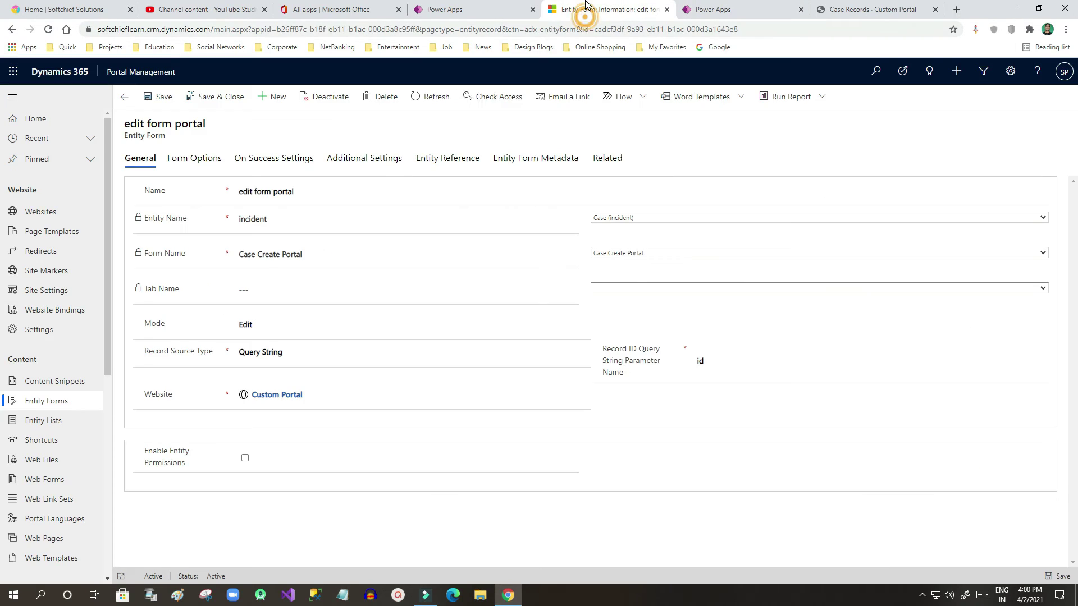
drag(253, 193, 341, 188)
click(341, 190)
click(730, 9)
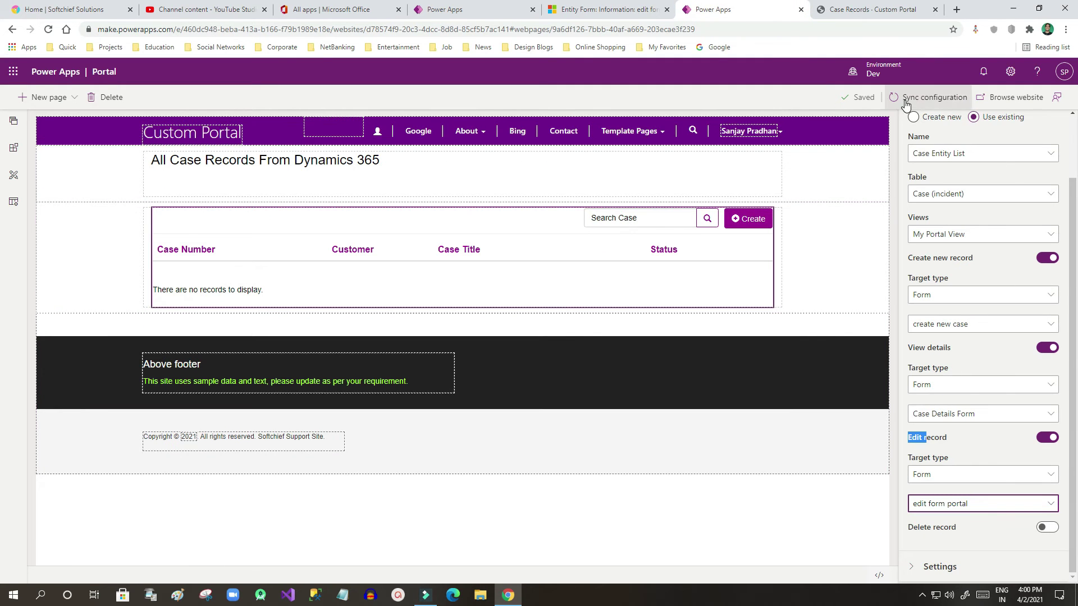
- Sync the portal configuration and open the live Custom Portal website
click(930, 99)
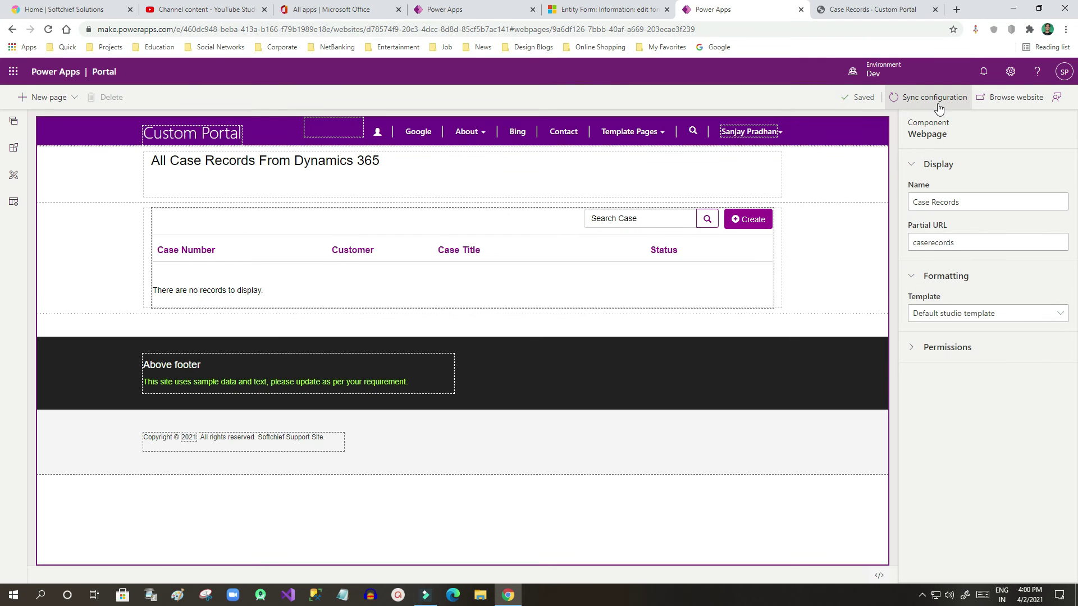
click(1022, 107)
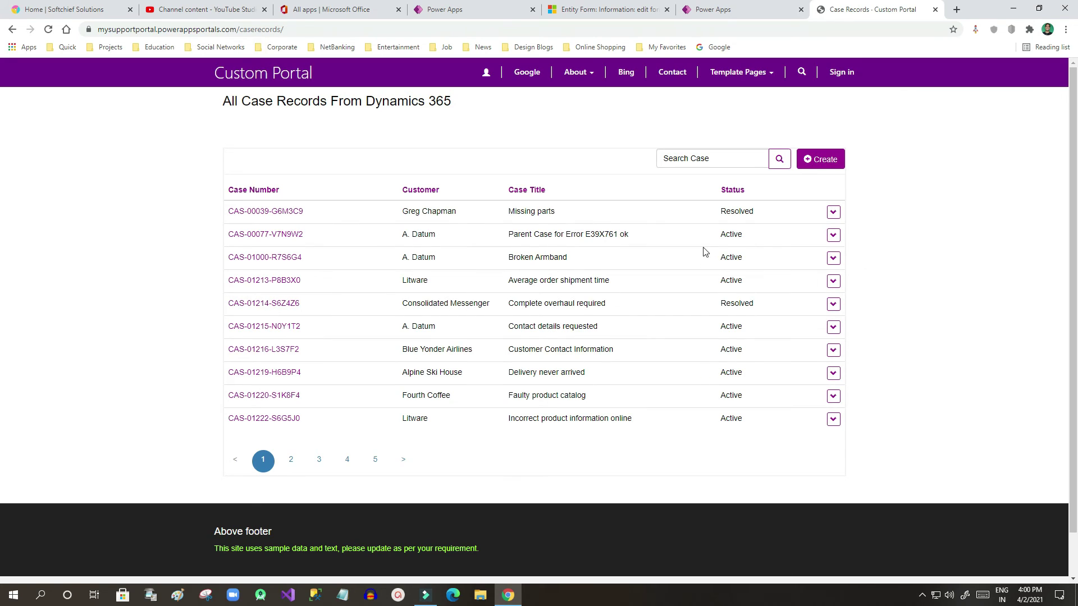
- Open the details form for the second case, CAS-00077-V7N9W2
click(723, 212)
drag(720, 211, 672, 247)
drag(734, 236, 393, 249)
click(756, 237)
click(833, 235)
click(869, 256)
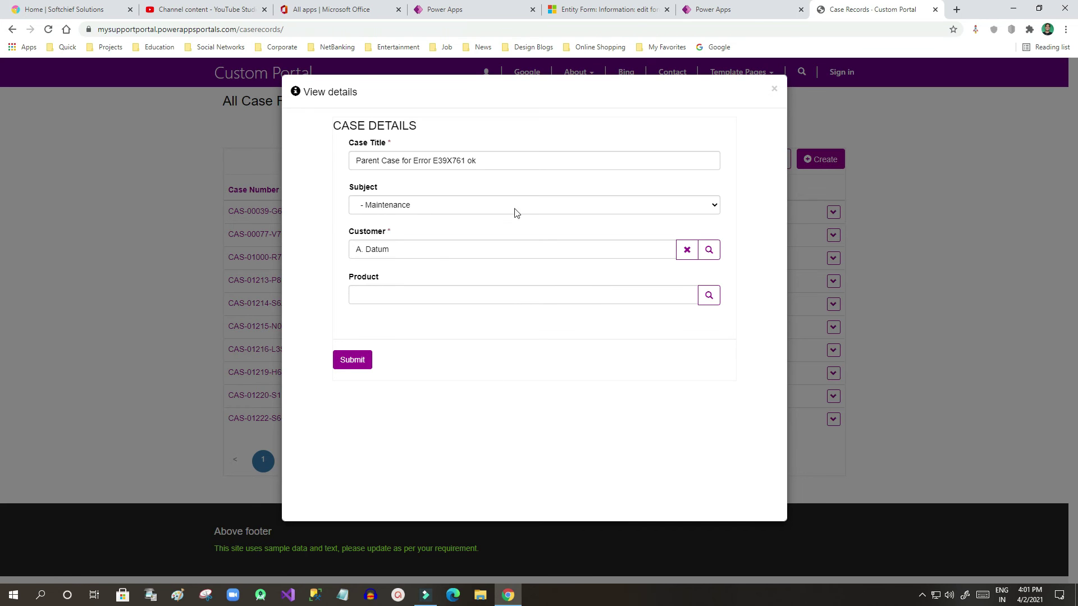
- Retitle it 'Parent Case for Error E39X761 new update', set Subject to Information, and submit
click(482, 161)
double_click(471, 160)
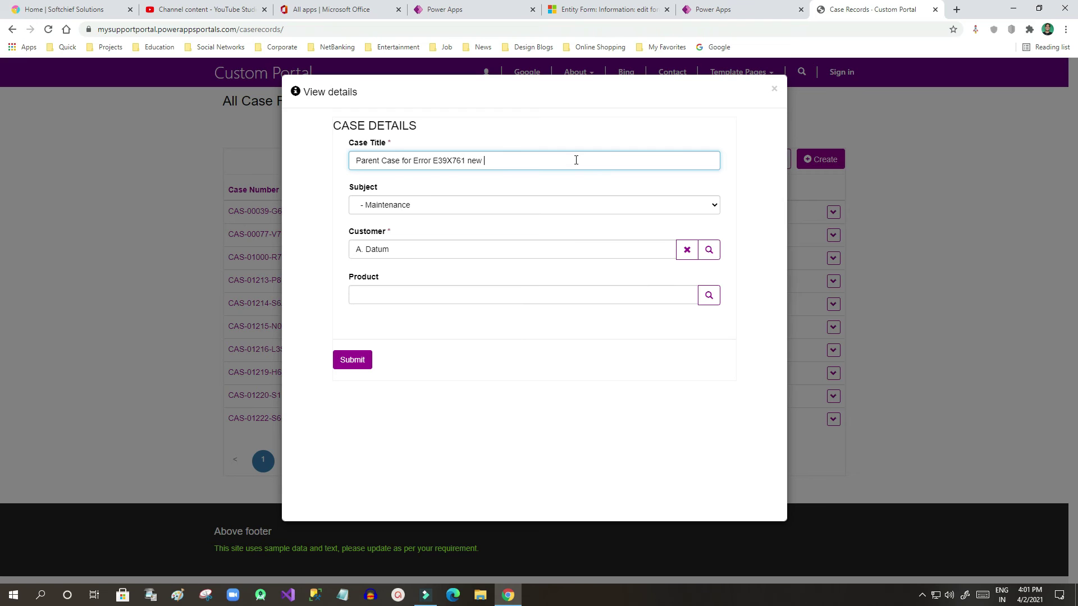
click(455, 214)
click(395, 250)
click(410, 248)
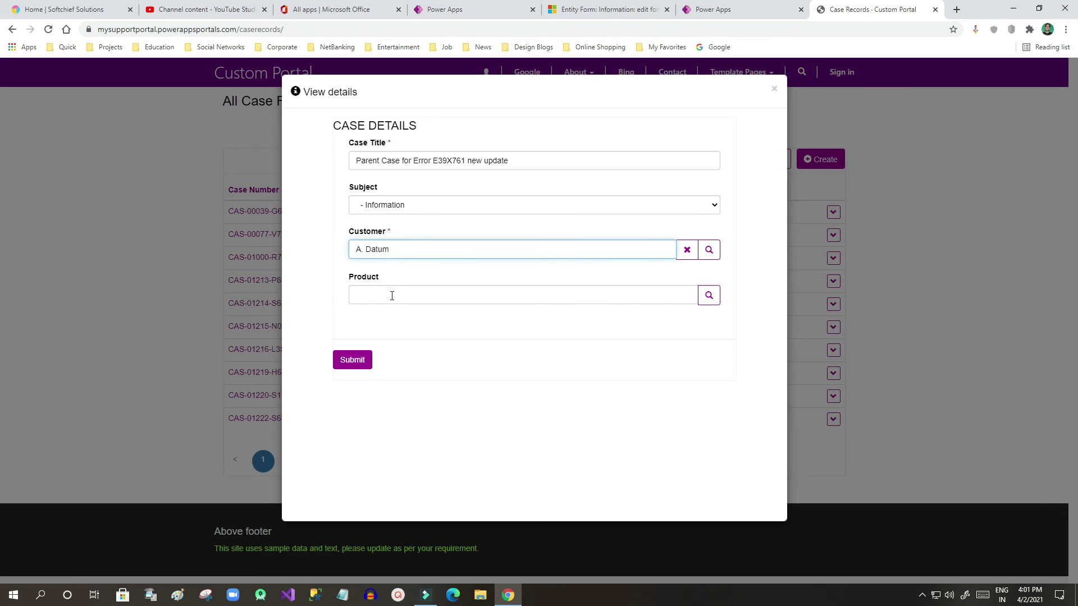
triple_click(391, 251)
triple_click(379, 158)
click(549, 162)
click(358, 361)
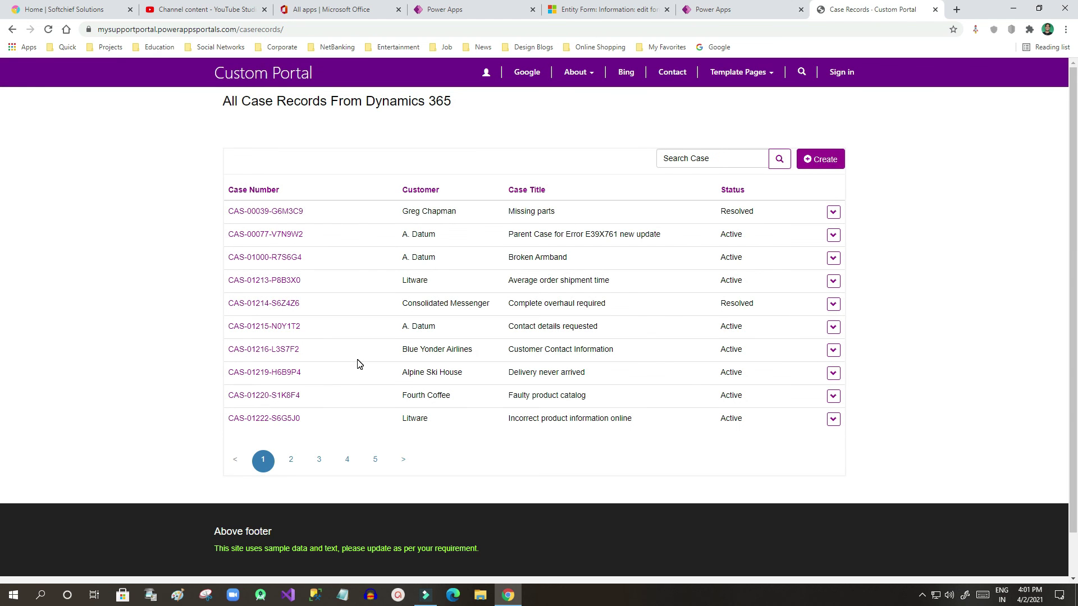
- Verify the list shows 'Parent Case for Error E39X761 new update' and reopen that case's details
drag(671, 238, 333, 240)
mouse_move(461, 242)
mouse_down()
mouse_move(397, 242)
mouse_move(443, 243)
mouse_up()
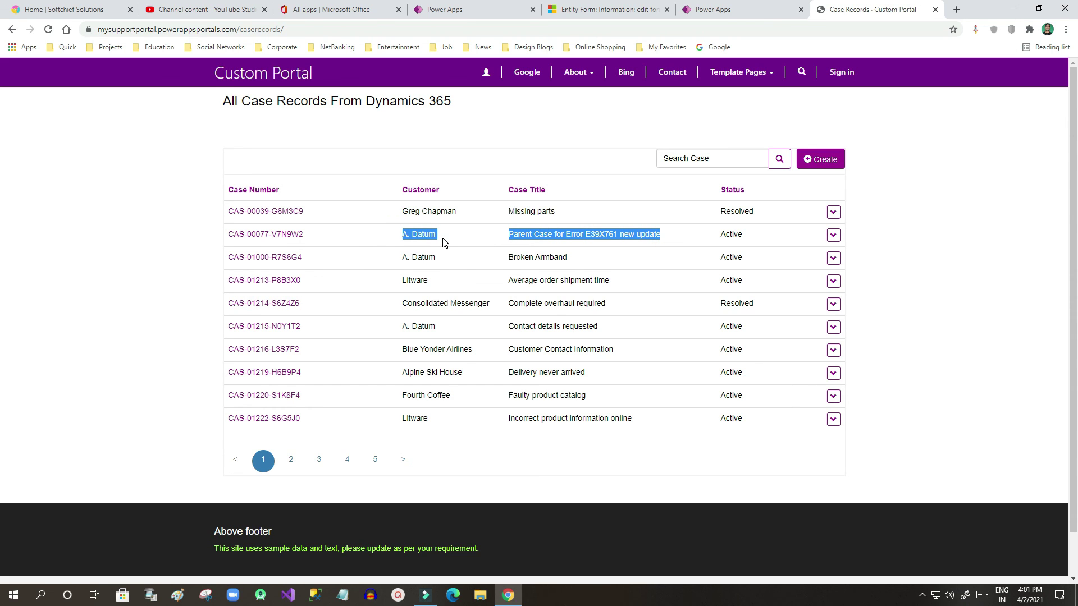
click(440, 236)
drag(394, 234, 752, 237)
click(780, 233)
click(833, 235)
click(753, 234)
click(415, 234)
click(752, 234)
click(833, 234)
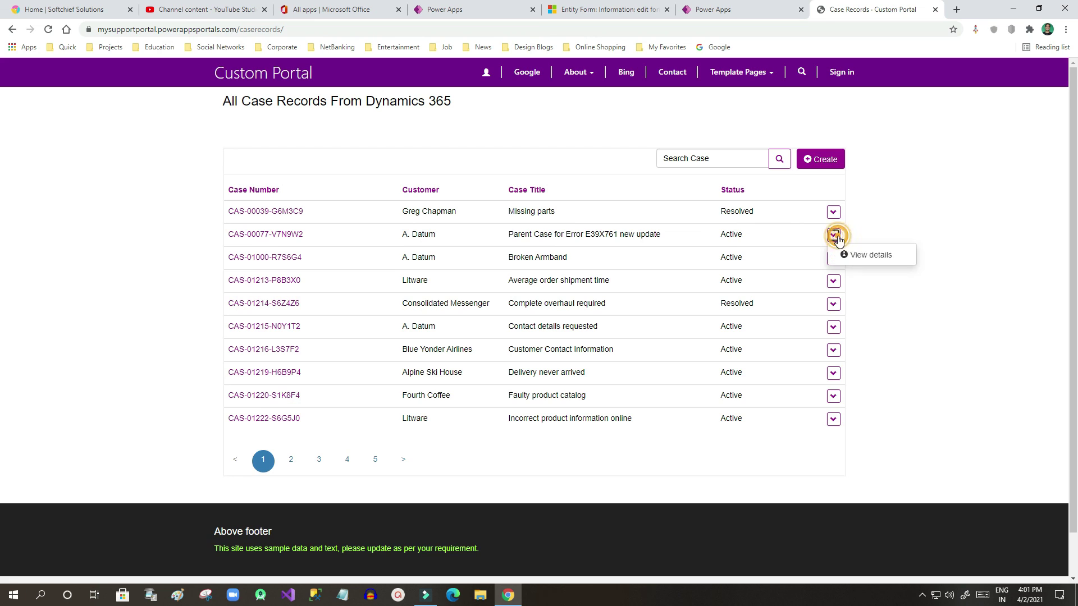
click(865, 257)
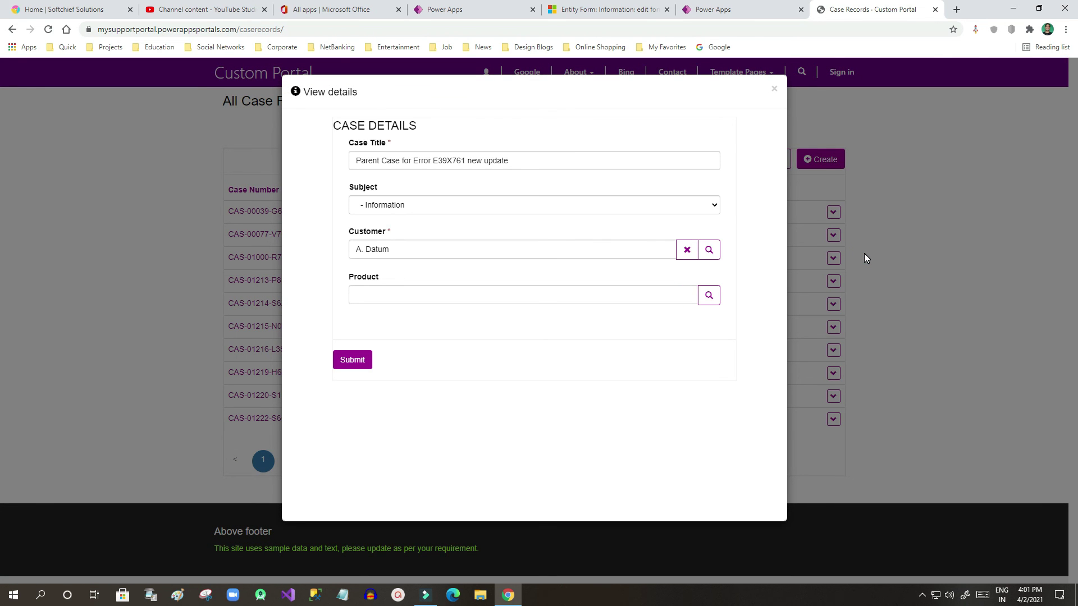